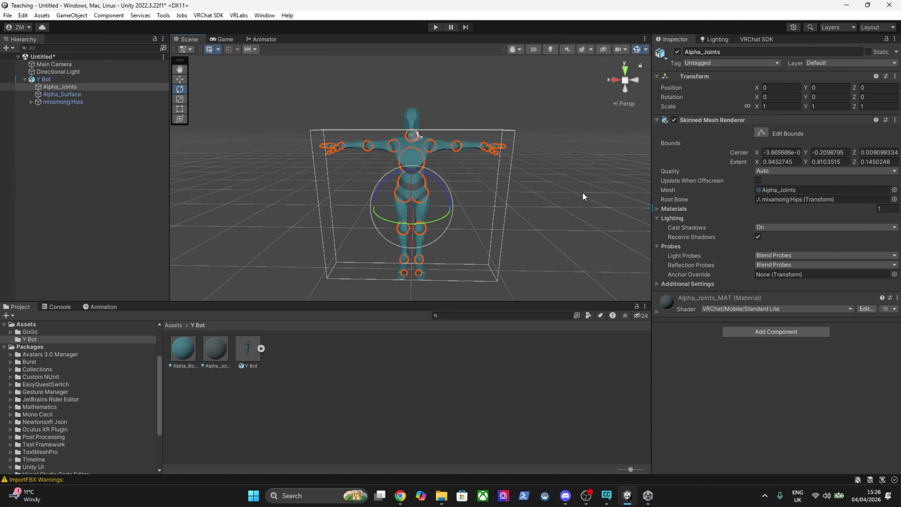
pyautogui.click(446, 111)
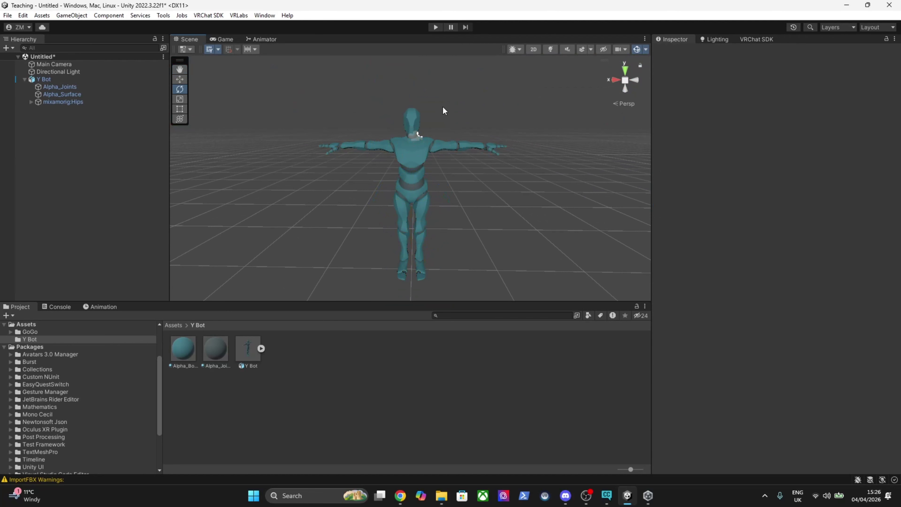
pyautogui.click(418, 172)
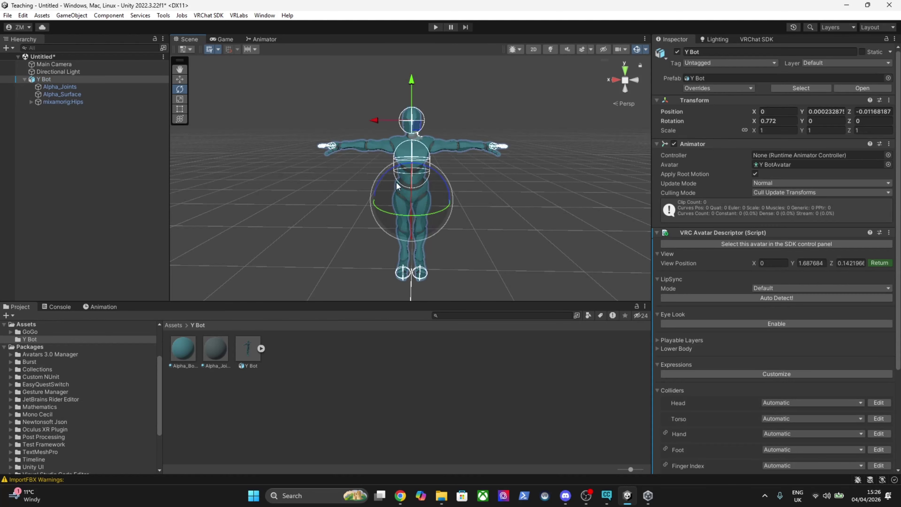
pyautogui.click(540, 252)
pyautogui.click(59, 88)
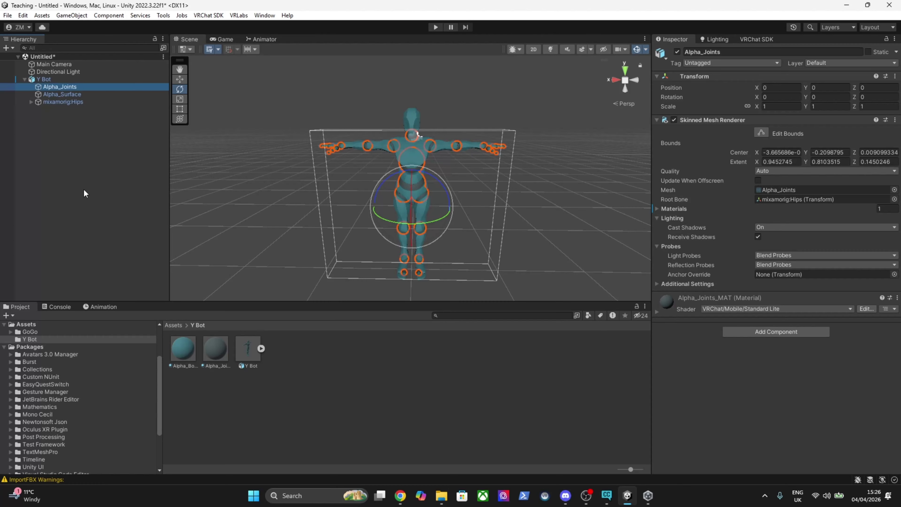
pyautogui.click(223, 188)
# Add a VRCFury Toggle component to Alpha_Joints and set its menu path to Orbs.
pyautogui.click(75, 87)
pyautogui.click(776, 331)
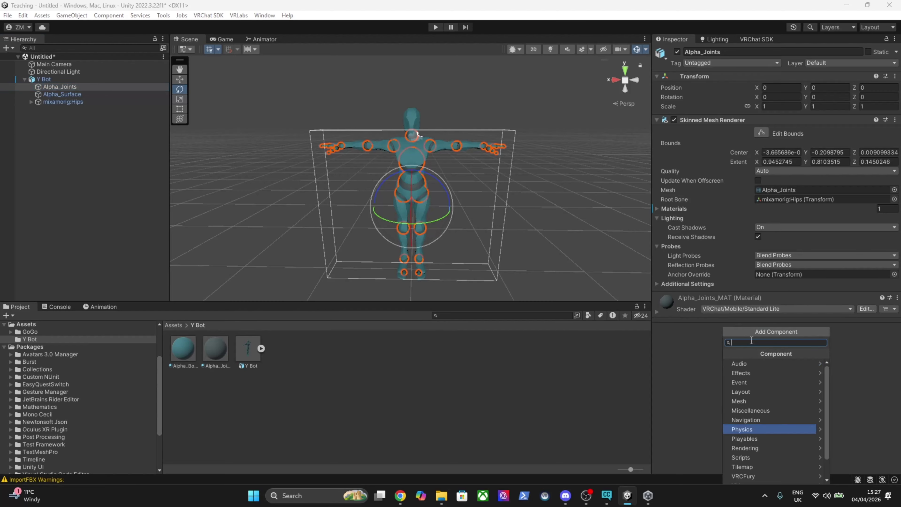
pyautogui.scroll(-2, 776, 419)
pyautogui.click(761, 452)
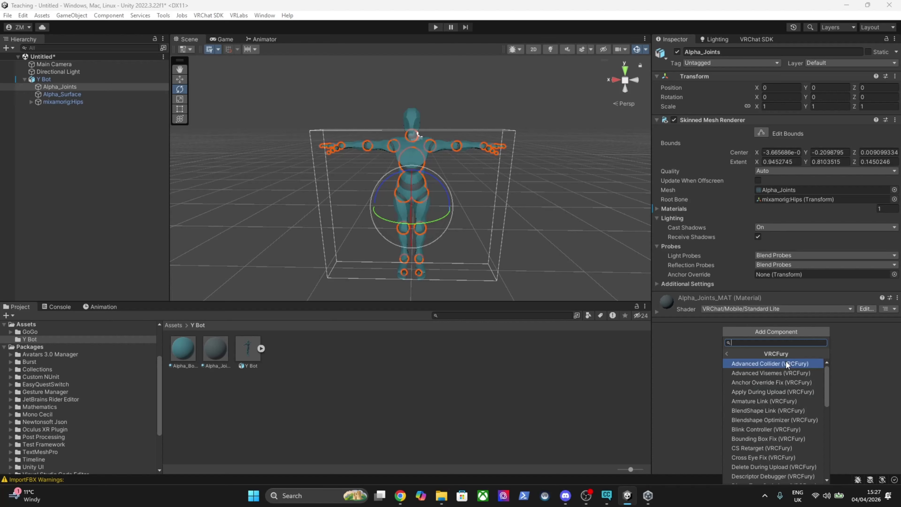
pyautogui.scroll(-6, 759, 373)
pyautogui.scroll(-5, 759, 373)
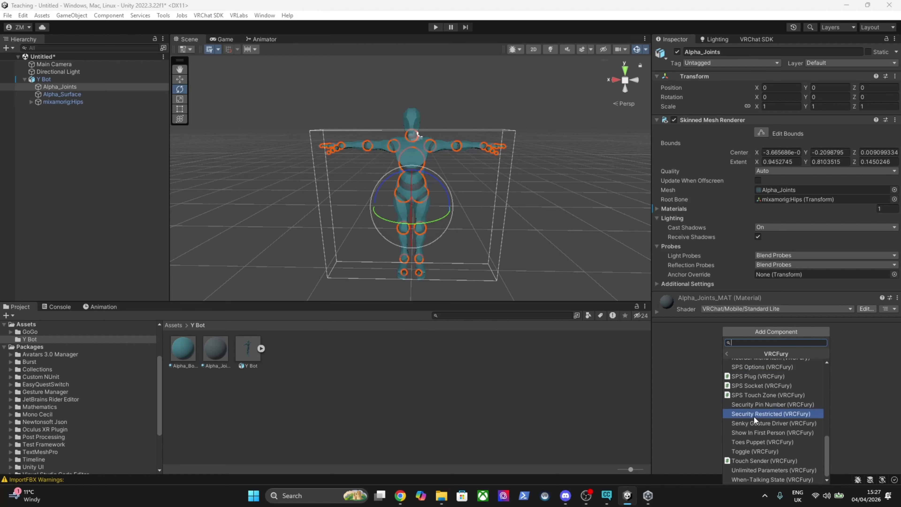
pyautogui.click(765, 453)
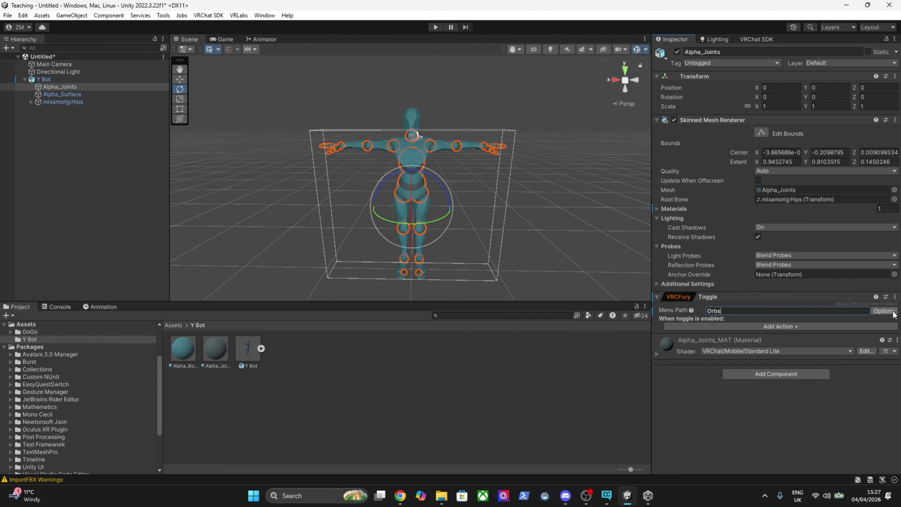
pyautogui.click(884, 311)
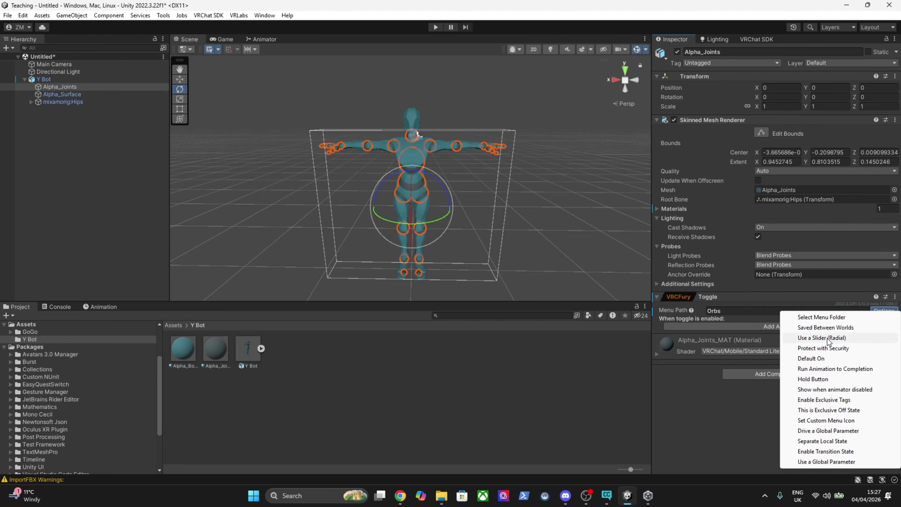
pyautogui.click(746, 451)
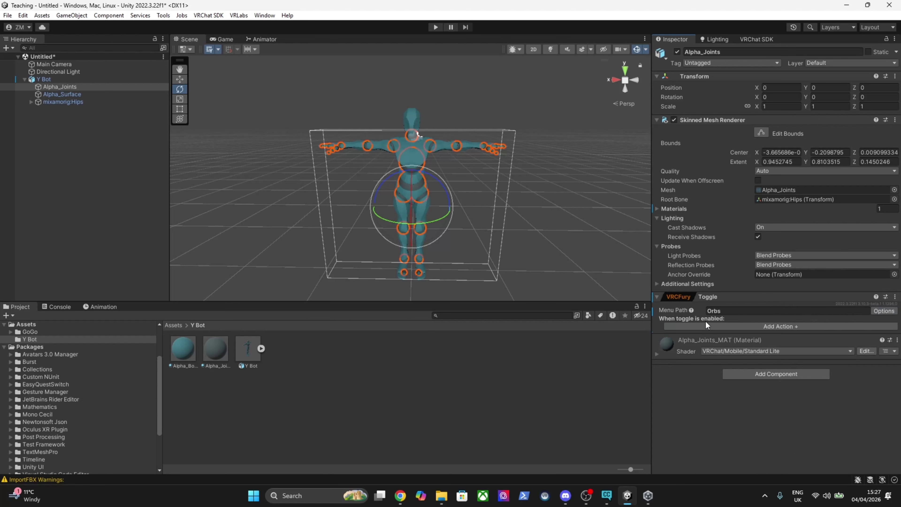
# Give the Orbs toggle an Object Toggle action set to Turn Off, with Alpha_Joints as its target object.
pyautogui.click(724, 324)
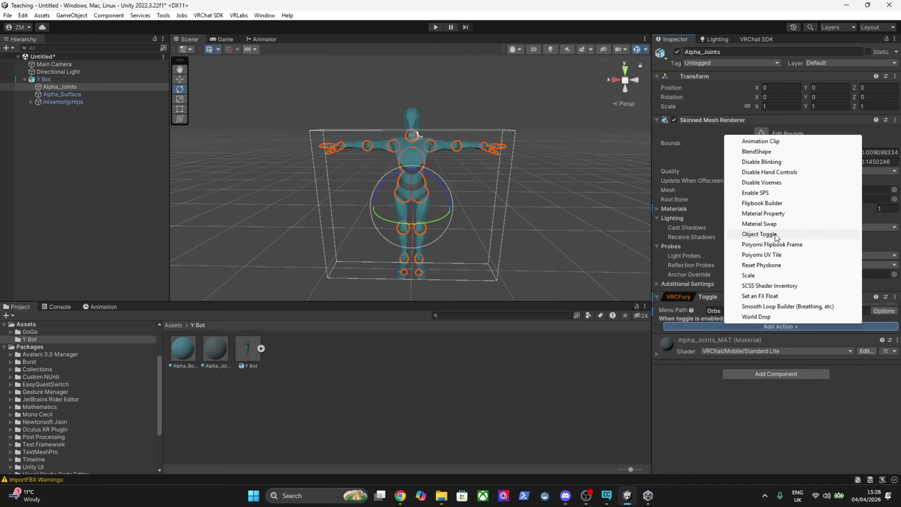
pyautogui.click(768, 234)
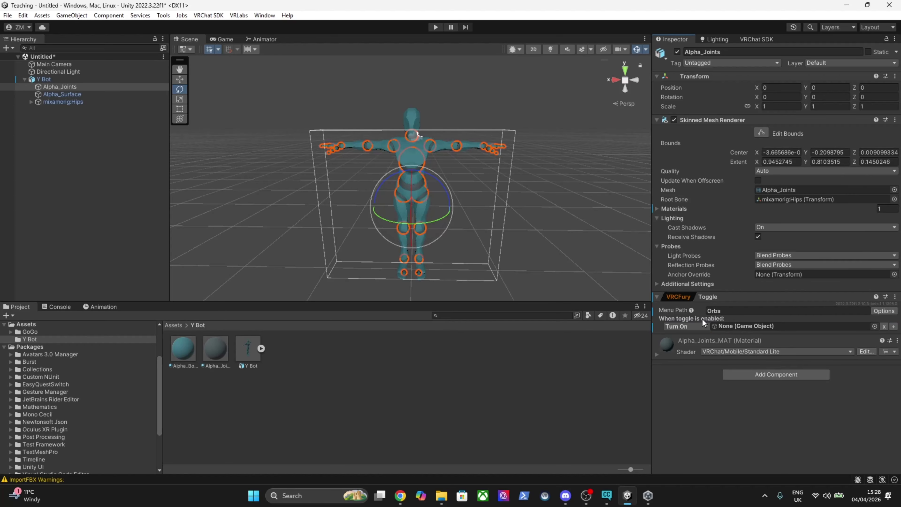
pyautogui.click(693, 326)
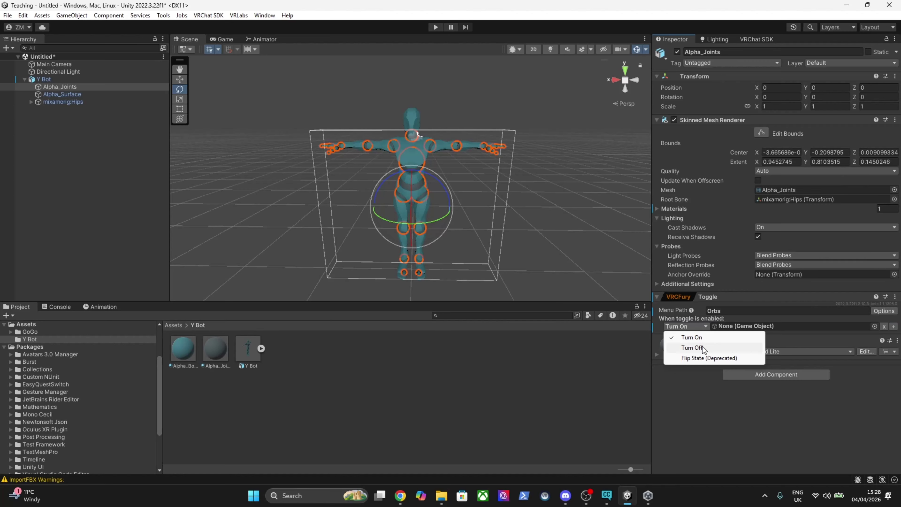
pyautogui.click(702, 347)
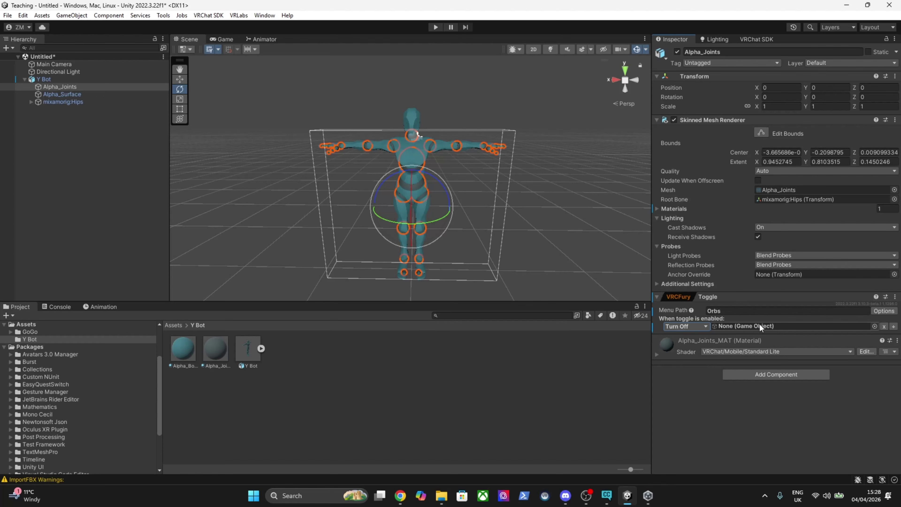
pyautogui.moveTo(56, 87); pyautogui.dragTo(743, 327)
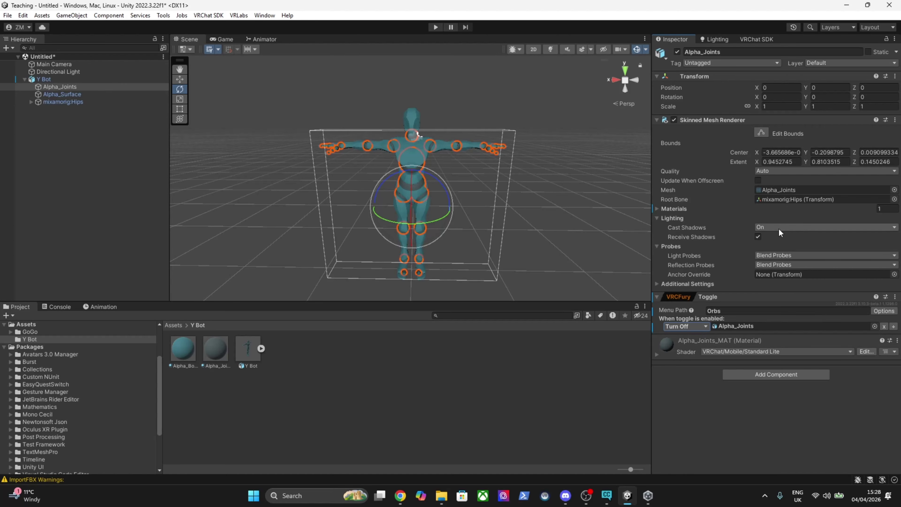
# Enter play mode, return to the Scene view and launch the Gesture Manager Emulator.
pyautogui.click(435, 27)
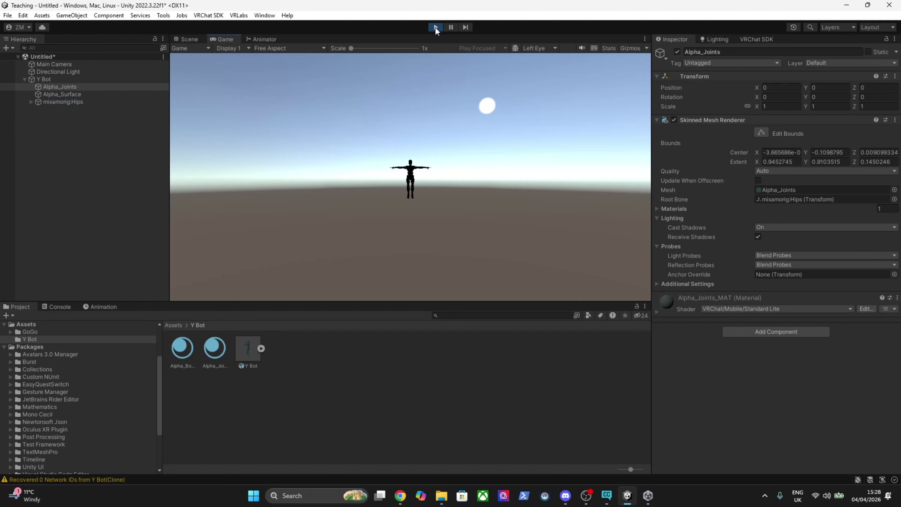
pyautogui.click(181, 36)
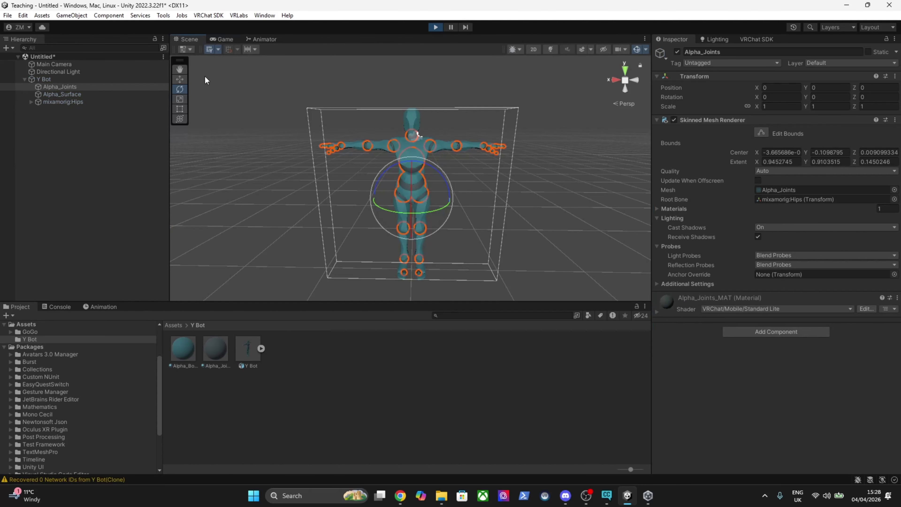
pyautogui.click(166, 18)
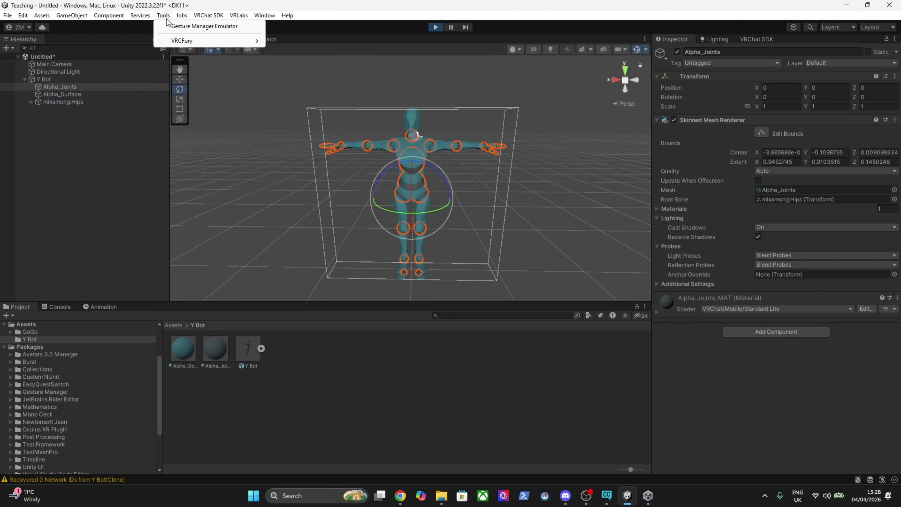
pyautogui.click(186, 27)
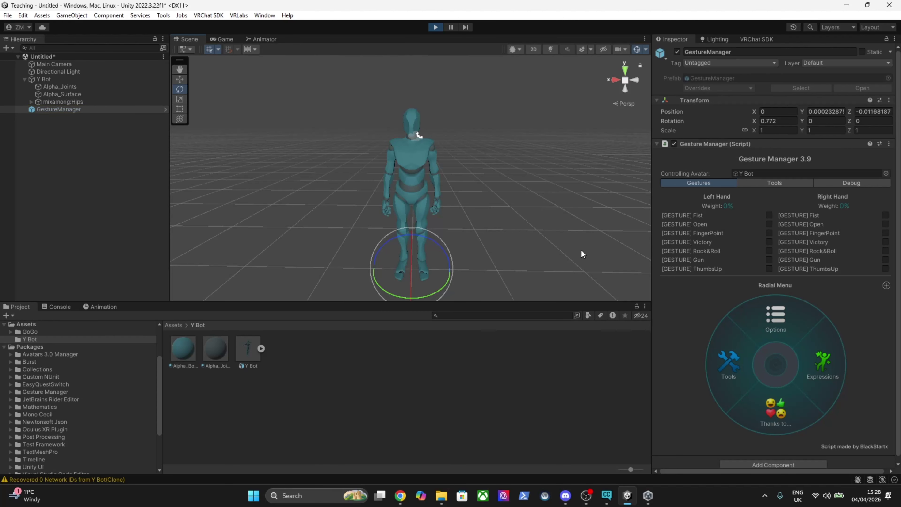
# Try the Orbs toggle from the avatar's Expressions radial menu, check the joints up close, and exit play mode.
pyautogui.click(824, 350)
pyautogui.click(734, 384)
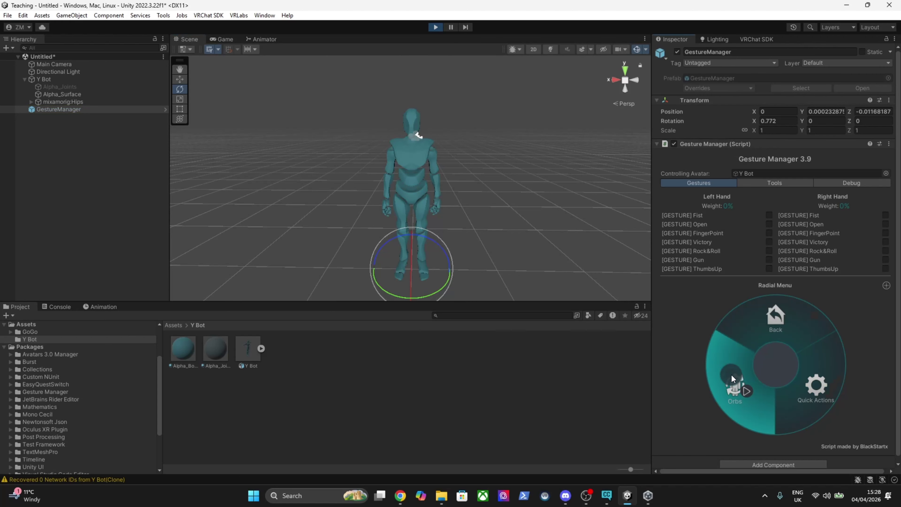
pyautogui.moveTo(543, 177); pyautogui.dragTo(483, 209, button='right')
pyautogui.press('w')
pyautogui.press('d')
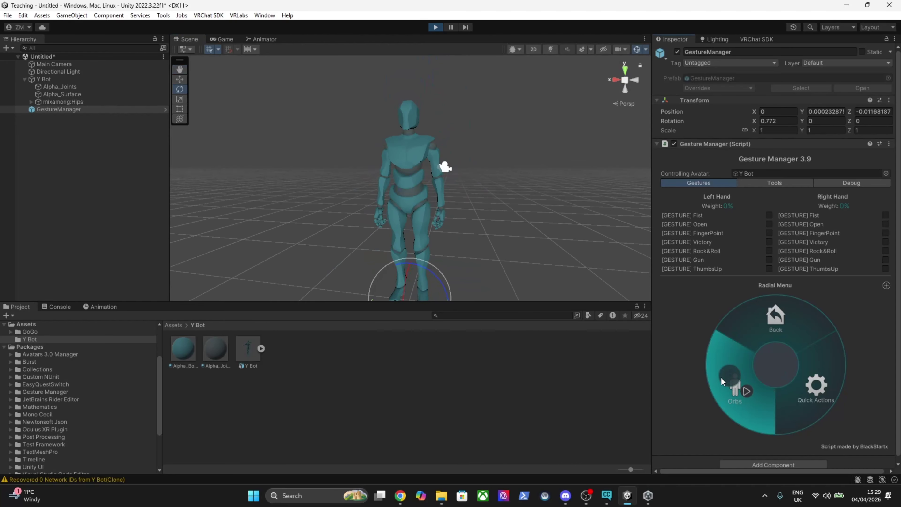
pyautogui.click(436, 27)
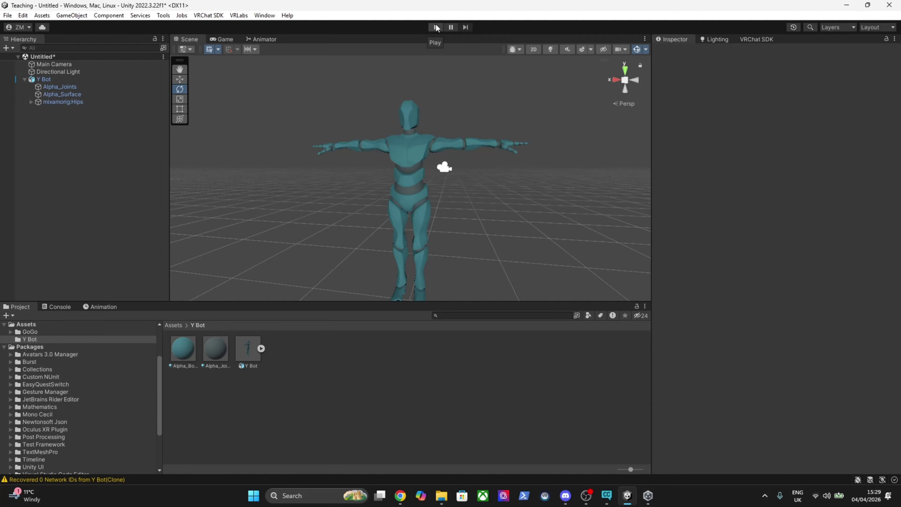
# Copy the VRCFury Toggle component from Alpha_Joints and paste it as a new component on the Y Bot root.
pyautogui.click(64, 89)
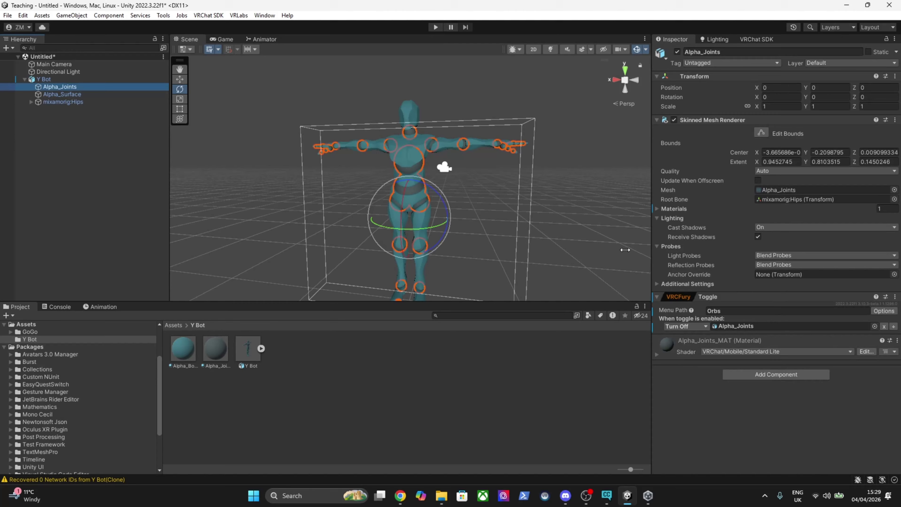
pyautogui.click(895, 297)
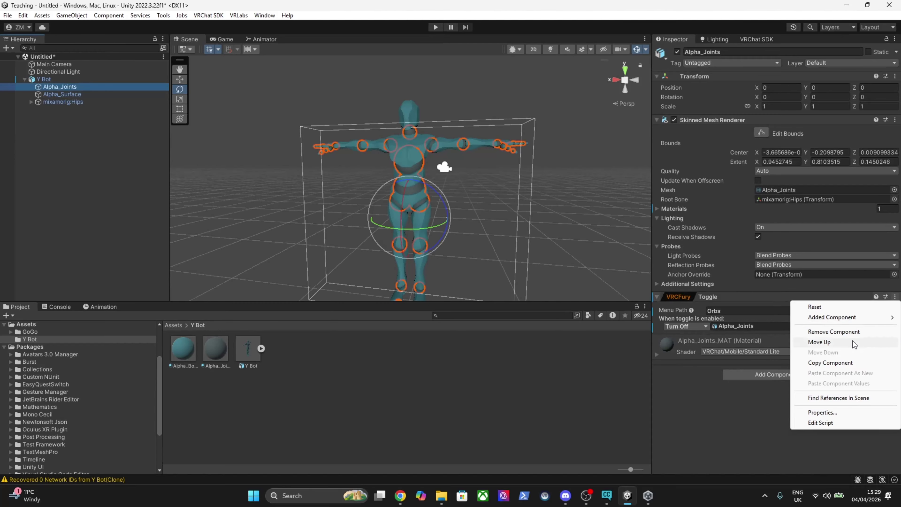
pyautogui.click(839, 363)
pyautogui.click(71, 79)
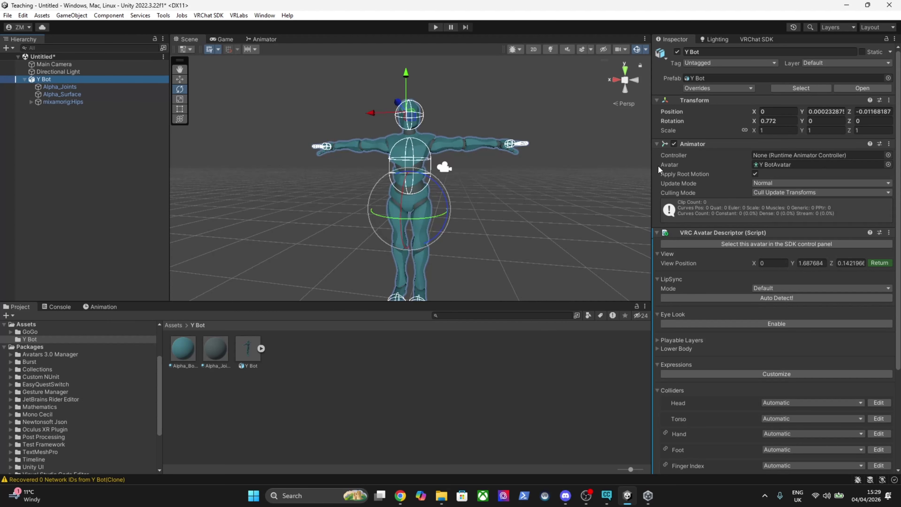
pyautogui.click(659, 155)
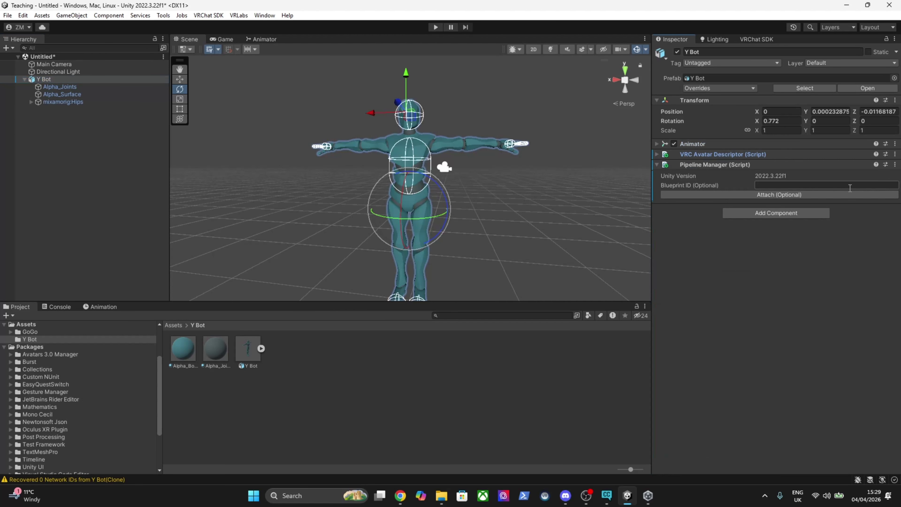
pyautogui.click(894, 164)
pyautogui.click(849, 241)
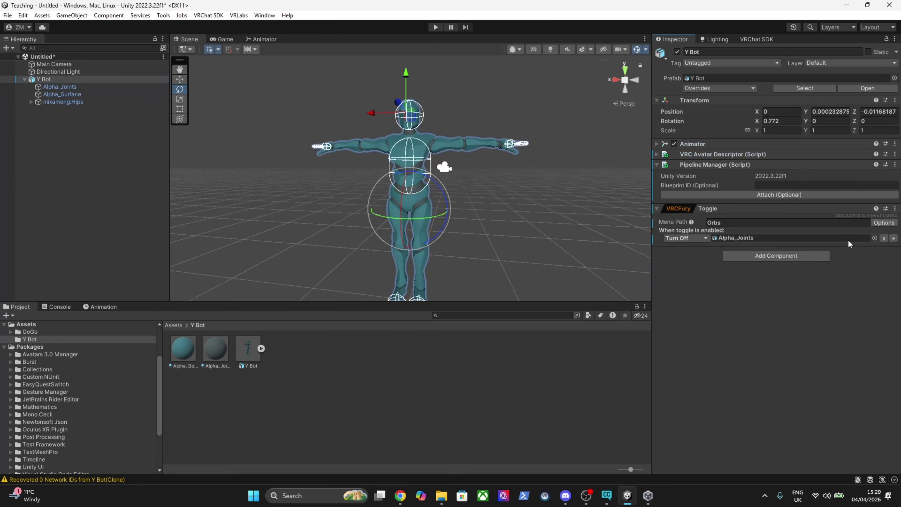
# Remove the original VRCFury Toggle component from Alpha_Joints.
pyautogui.click(62, 94)
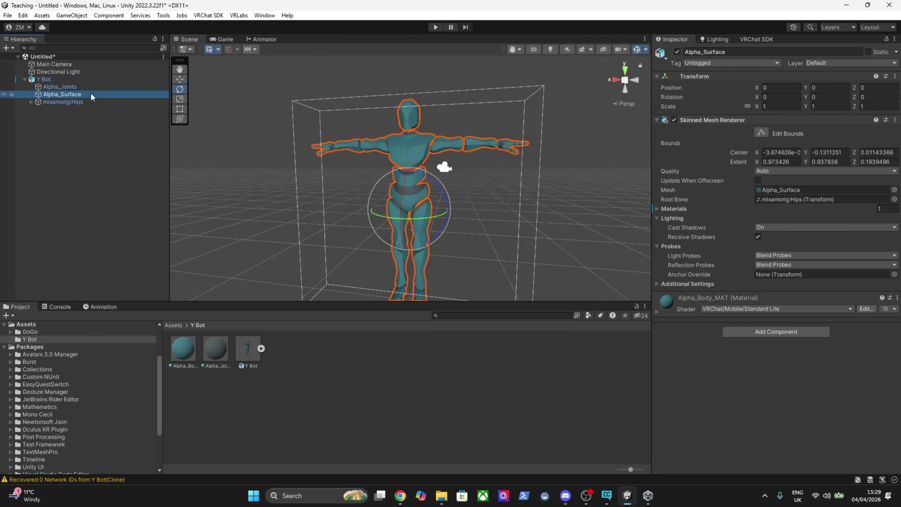
pyautogui.click(60, 87)
pyautogui.click(890, 297)
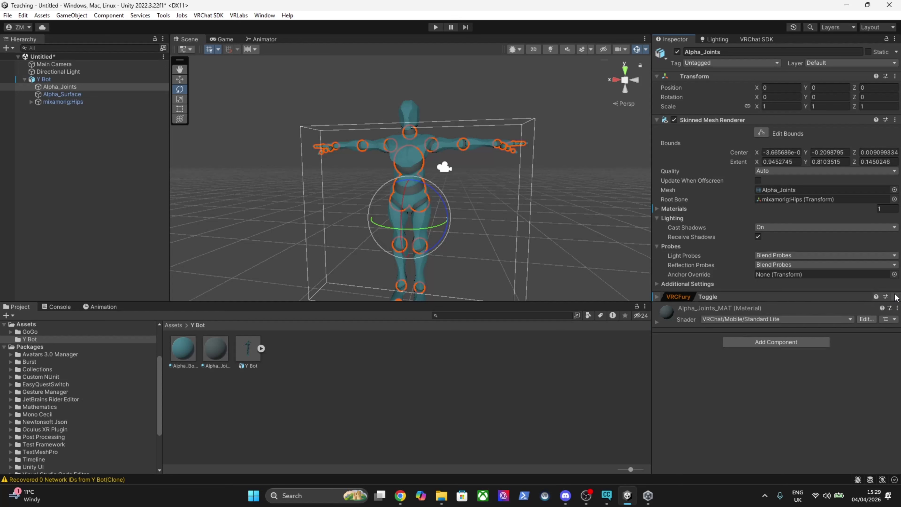
pyautogui.click(895, 297)
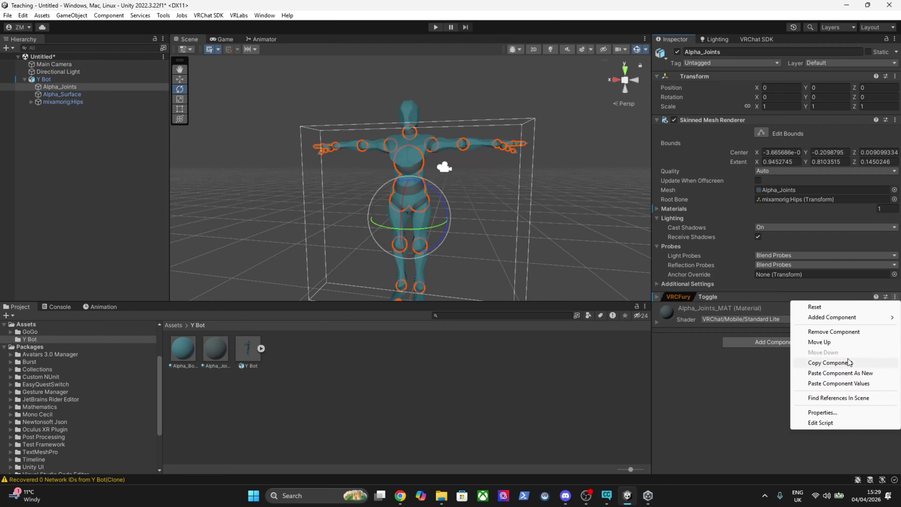
pyautogui.click(841, 333)
# Test the Orbs toggle now on the Y Bot root in play mode with the Gesture Manager Emulator, and stop playing.
pyautogui.click(436, 27)
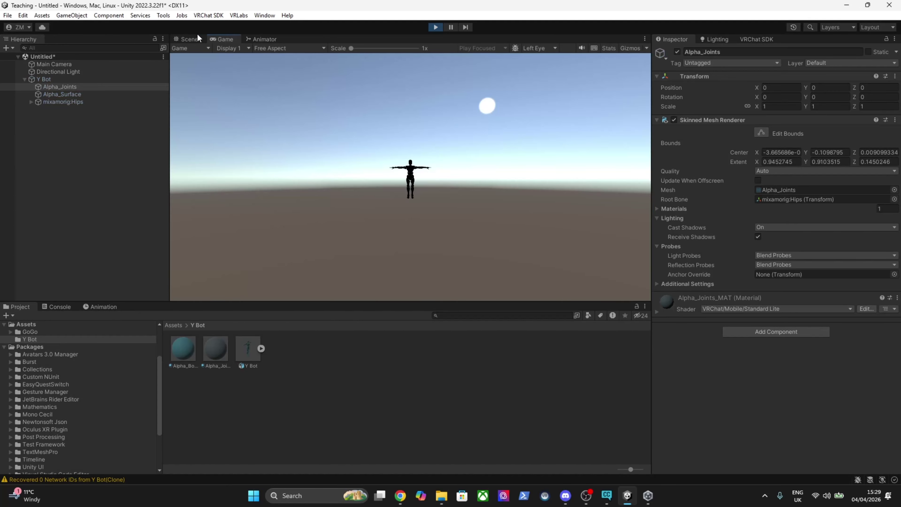
pyautogui.click(190, 39)
pyautogui.click(163, 15)
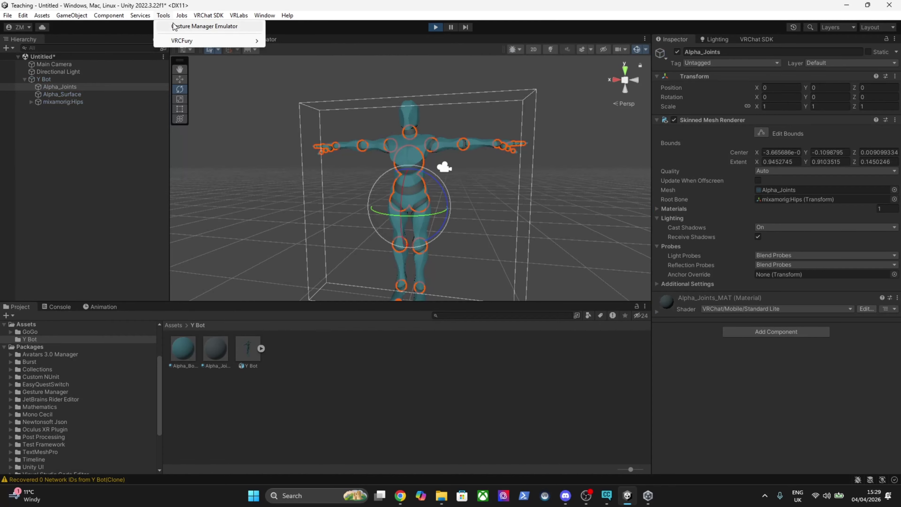
pyautogui.click(176, 27)
pyautogui.click(811, 357)
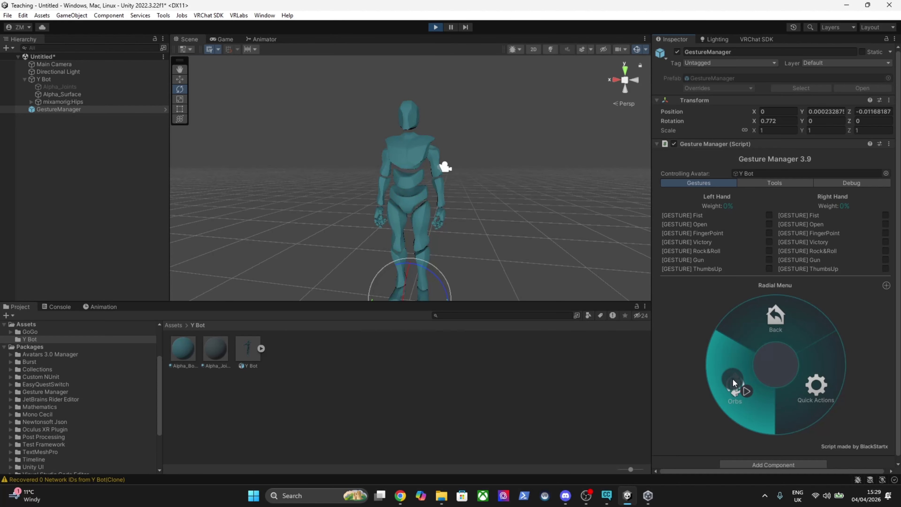
pyautogui.click(437, 29)
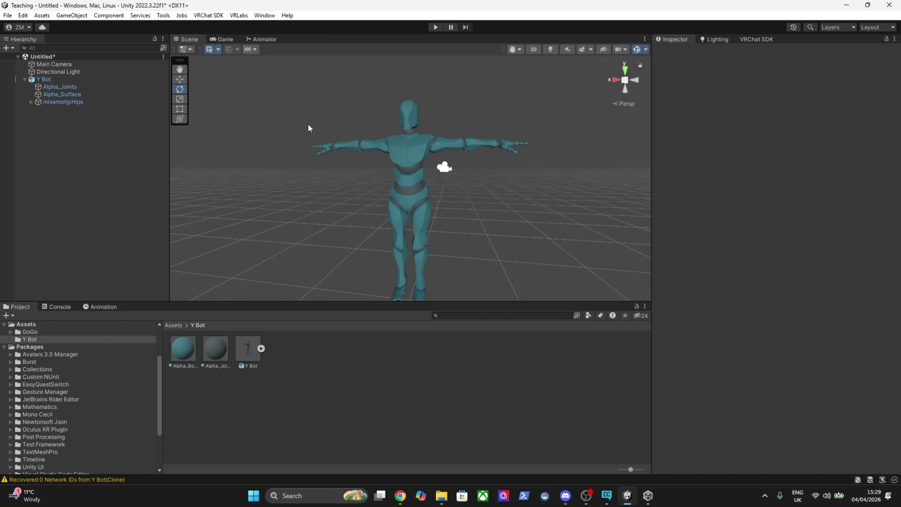
# Show the settings of the VRCFury Toggle on the Y Bot root.
pyautogui.click(54, 79)
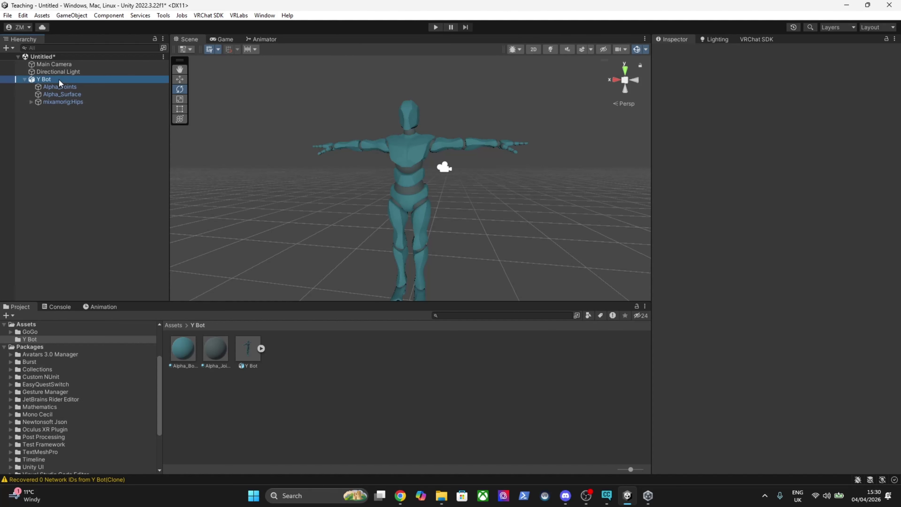
pyautogui.click(657, 209)
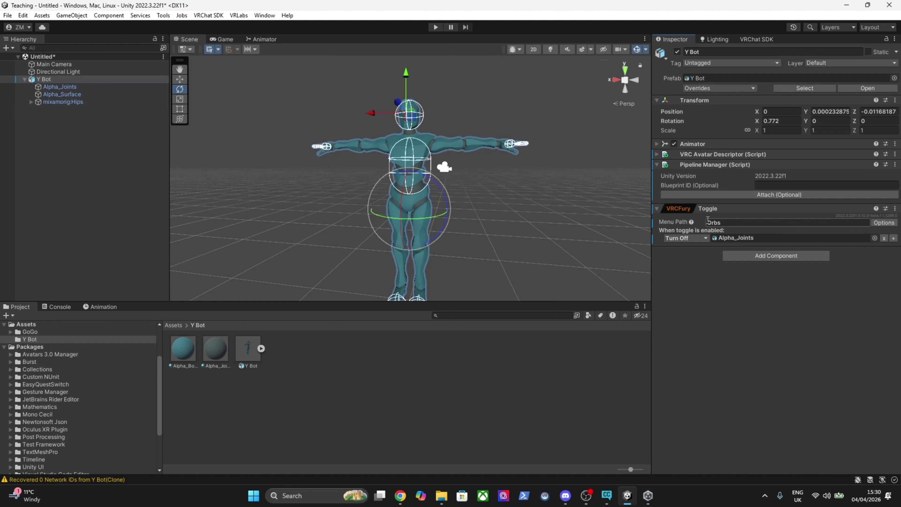